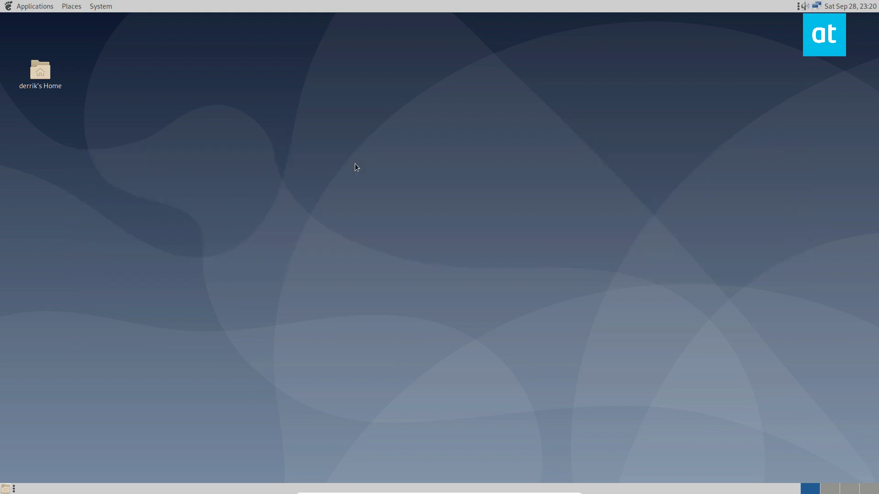
Step: Launch MATE Terminal from the Run Application prompt by searching for 'term'
click(93, 7)
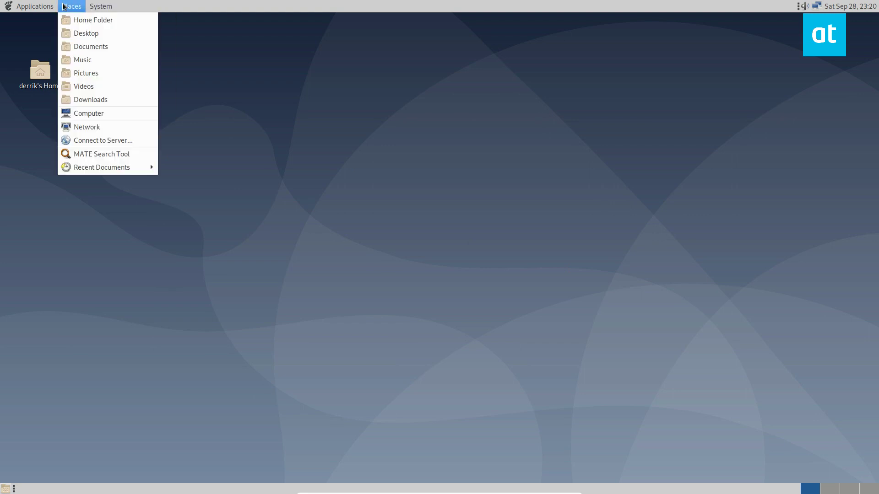
click(425, 123)
key(alt+F2)
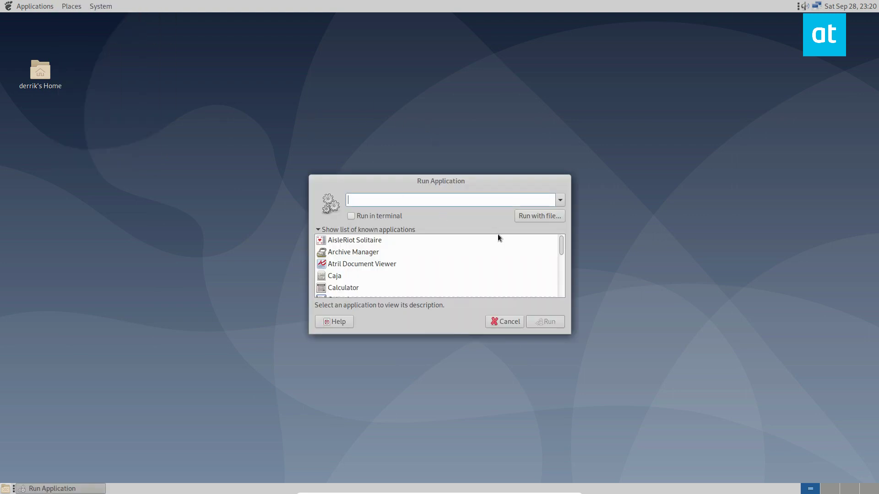
text(term)
click(357, 241)
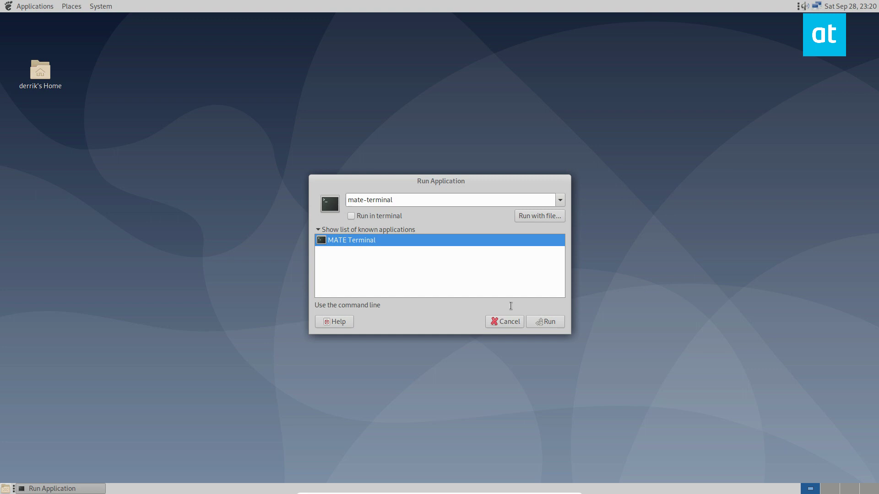
click(548, 322)
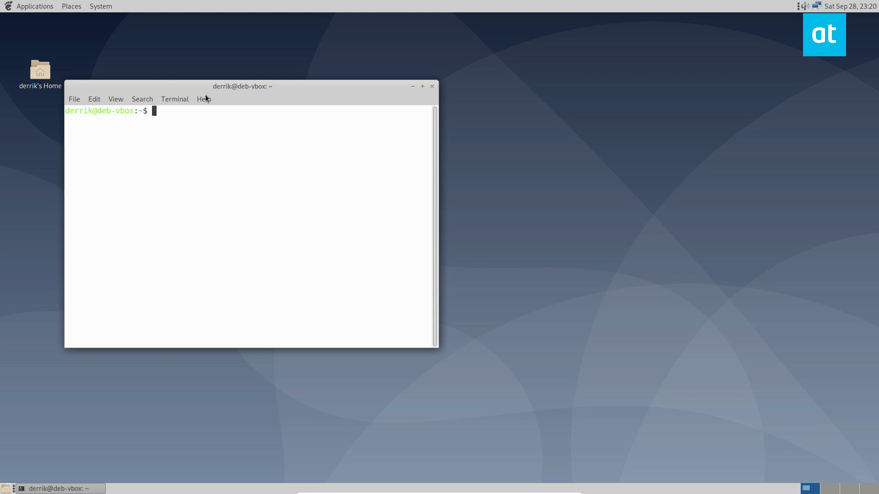
Step: Install flameshot with 'sudo apt install flameshot', authorising with the account password and confirming with y
text(sudo apt install flameshot)
key(Return)
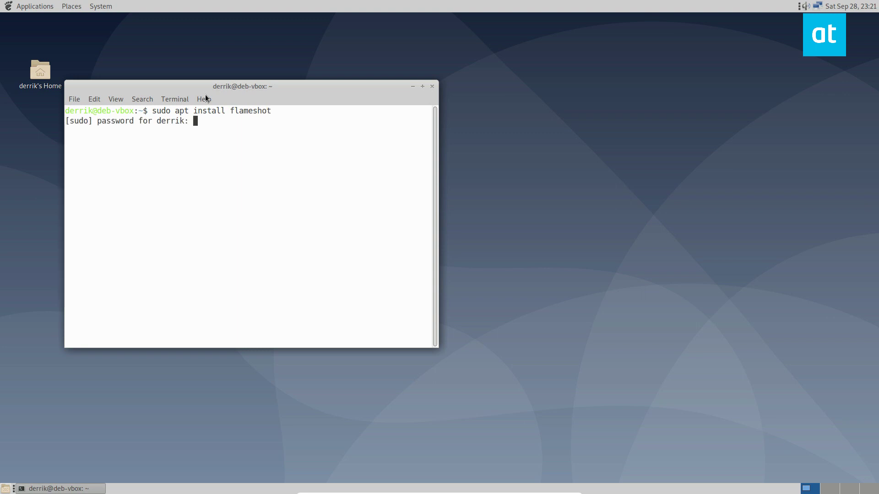
key(Return)
text(y)
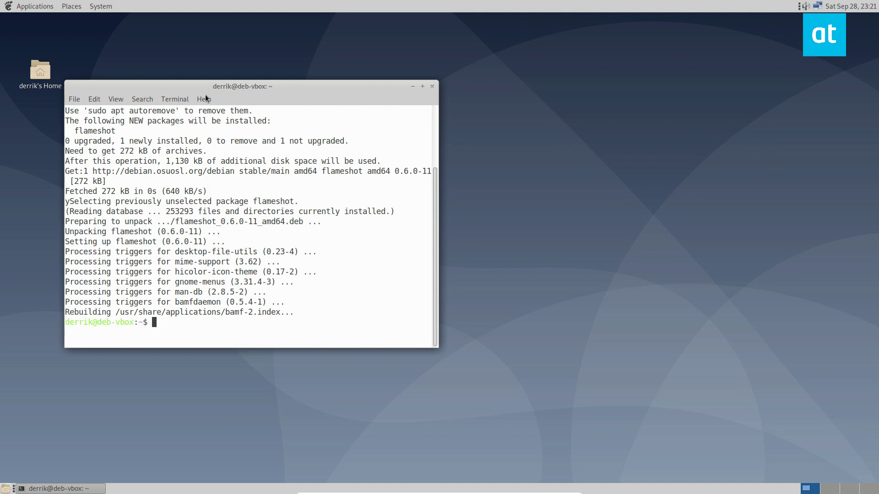
Step: Close the terminal and start Flameshot from Applications > Graphics
click(431, 86)
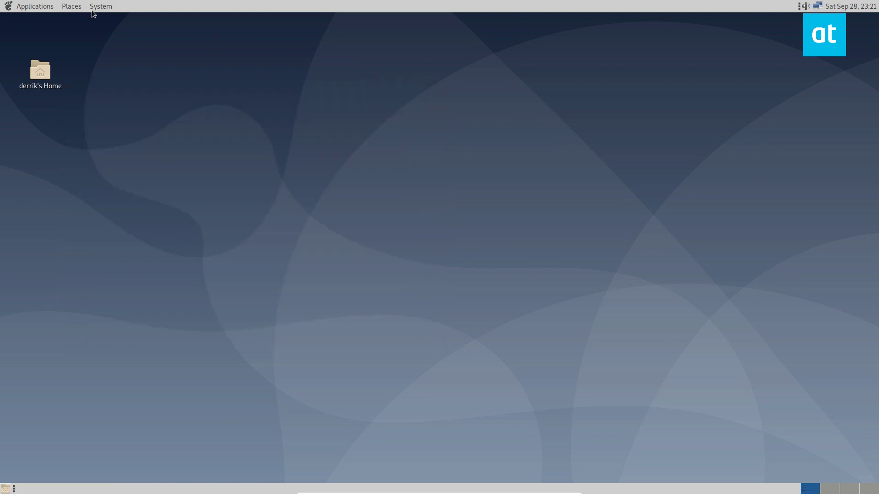
click(37, 6)
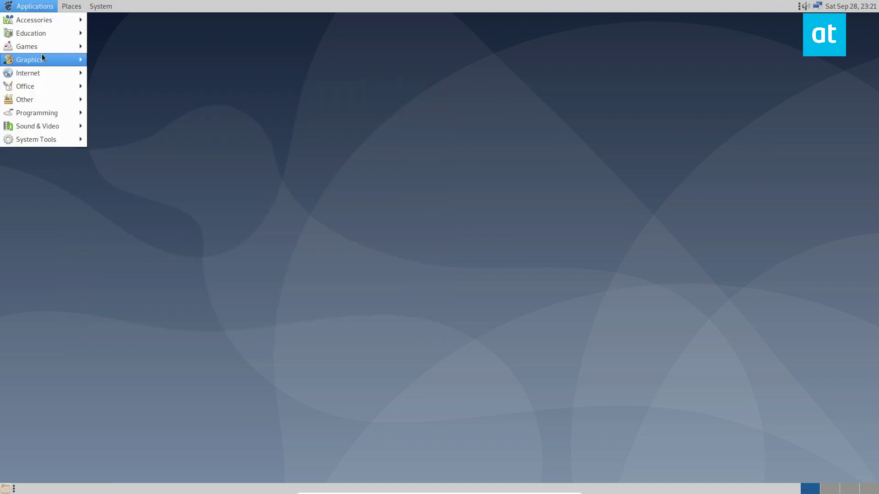
mouse_move(44, 60)
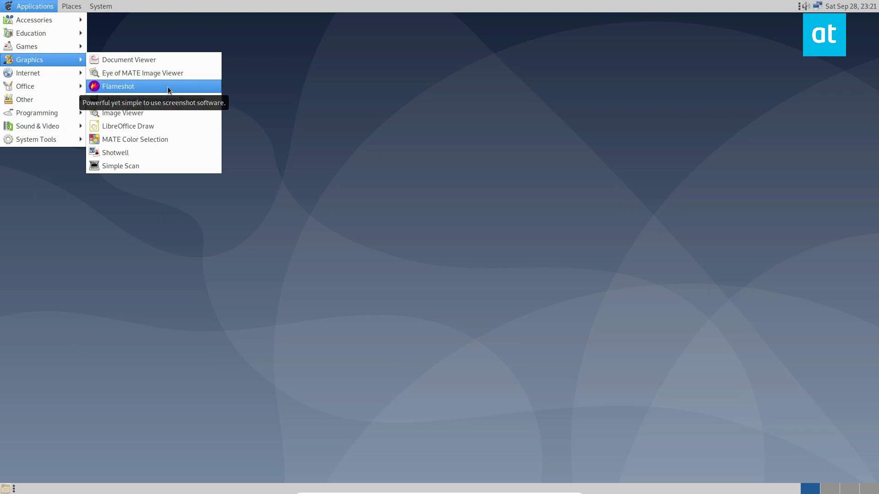
click(168, 87)
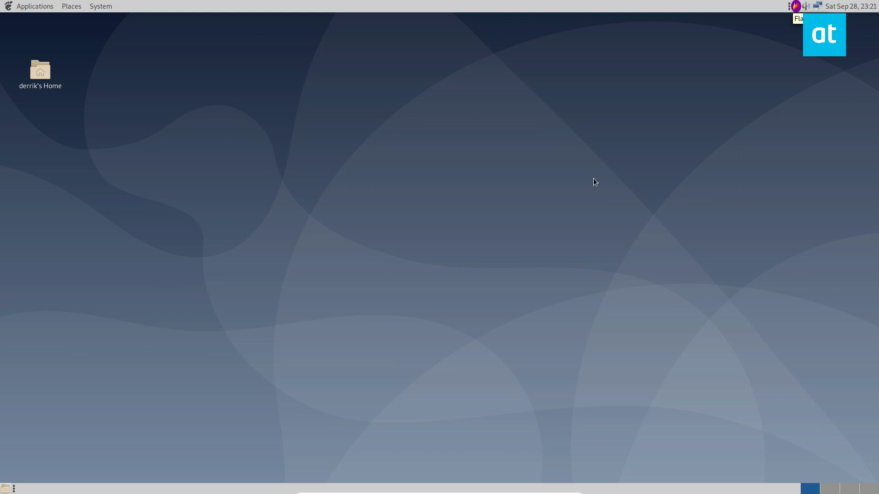
Step: Resize the top panel in Panel Properties, up to 32 pixels then down to 23, and close it
right_click(774, 6)
click(793, 32)
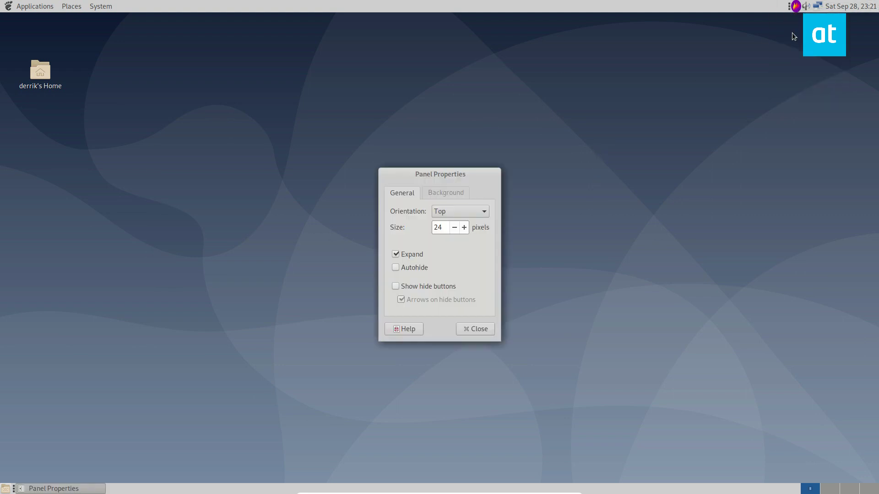
click(465, 228)
click(464, 228)
click(464, 227)
click(464, 227)
click(464, 227)
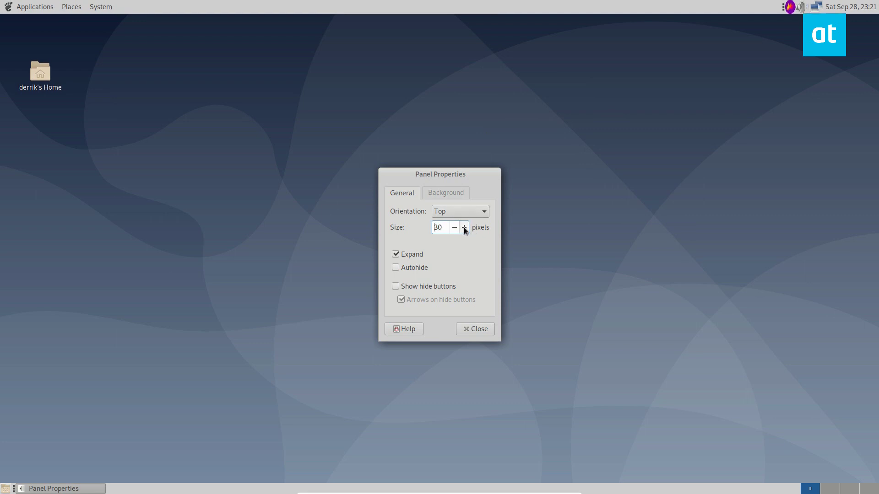
click(464, 227)
click(464, 228)
click(464, 228)
click(455, 228)
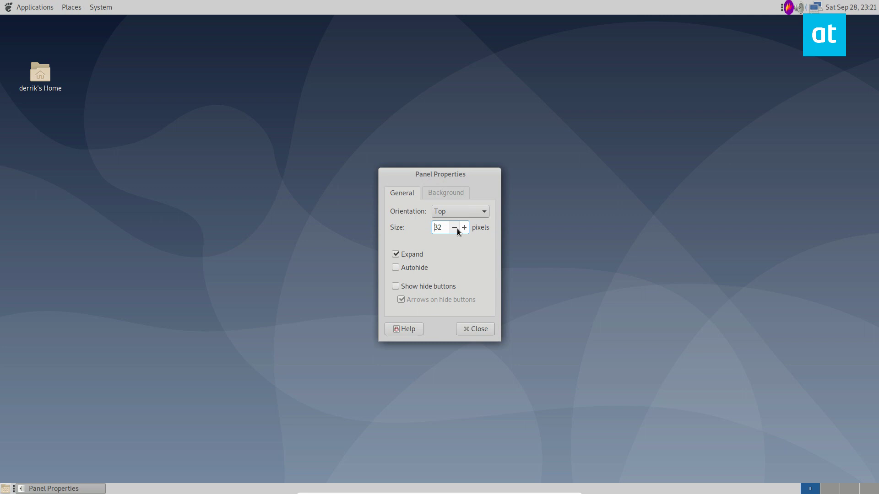
click(455, 228)
click(455, 228)
click(456, 228)
click(456, 228)
click(456, 228)
click(455, 228)
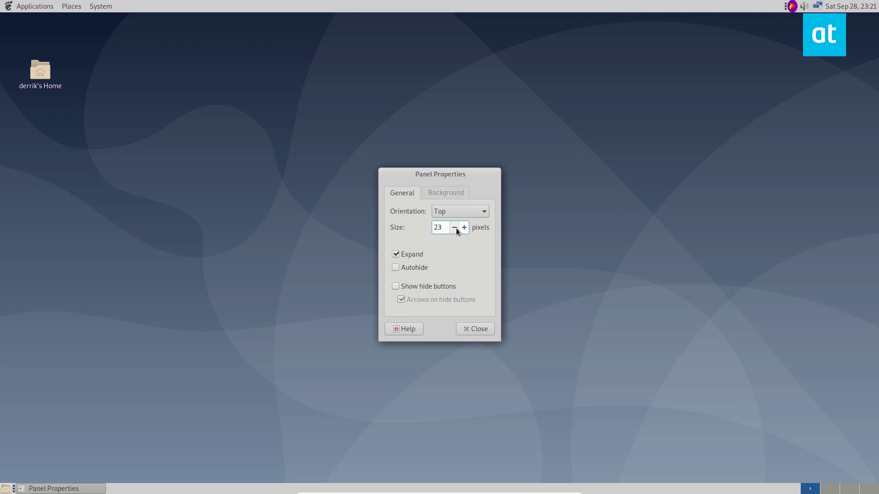
click(475, 329)
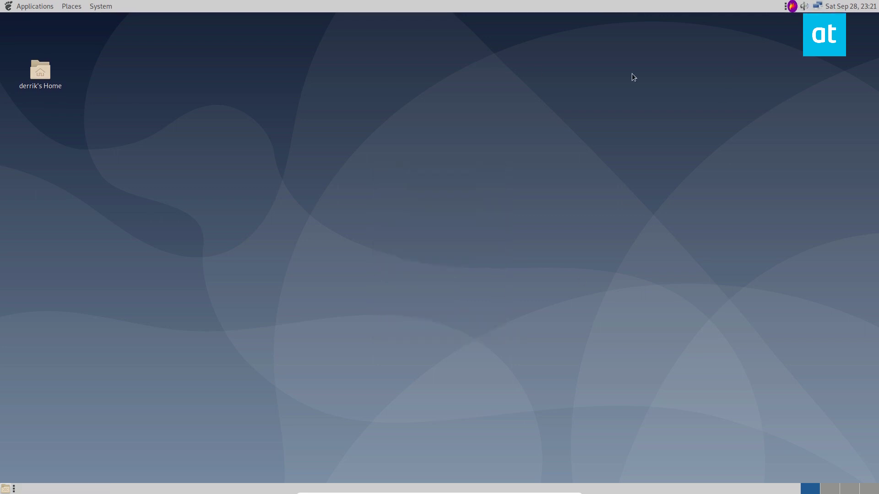
Step: Take a full-screen capture and draw two red rectangles, one around the home folder icon
click(791, 6)
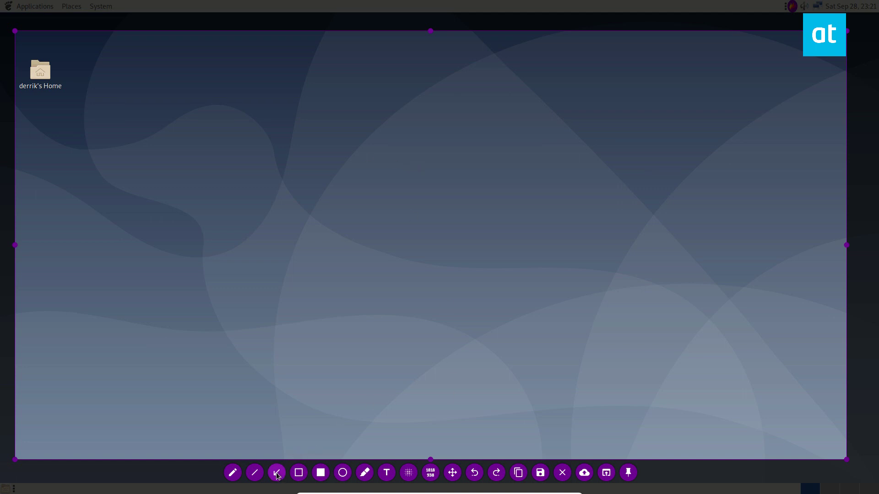
click(298, 473)
mouse_move(204, 156)
mouse_down()
mouse_move(433, 318)
mouse_move(425, 317)
mouse_up()
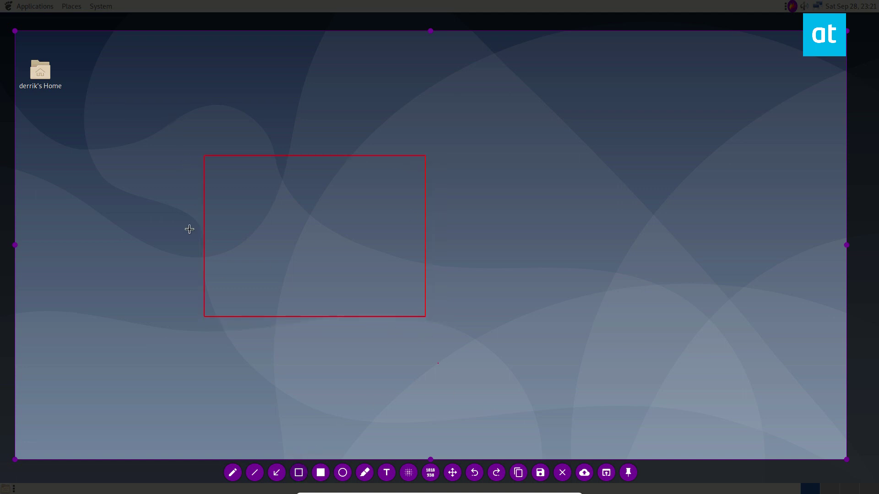
mouse_move(118, 54)
mouse_down()
mouse_move(7, 108)
mouse_move(16, 115)
mouse_up()
click(304, 295)
Step: Draw two red arrows, one pointing up and right, one pointing left
click(276, 473)
drag(470, 373, 640, 123)
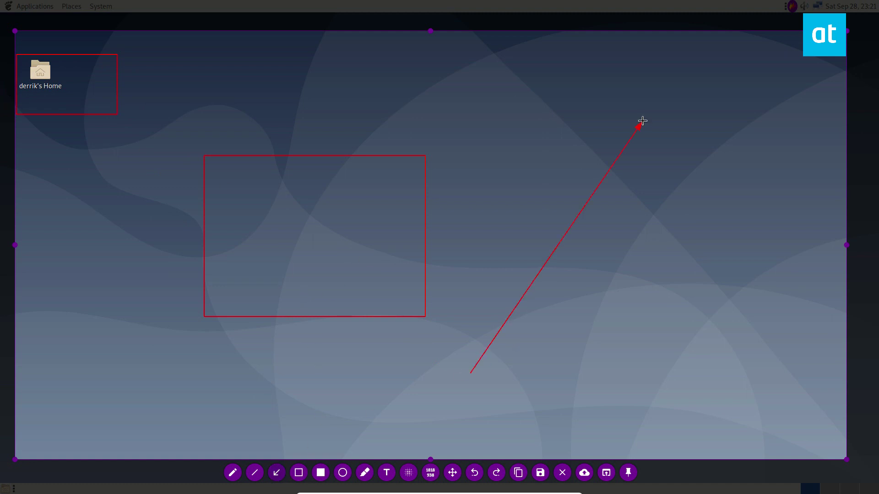
drag(753, 259, 409, 121)
Step: Add two stacked translucent red marker highlights across the upper area
click(364, 473)
drag(170, 94, 536, 120)
mouse_move(186, 114)
mouse_down()
mouse_move(392, 117)
mouse_move(435, 137)
mouse_up()
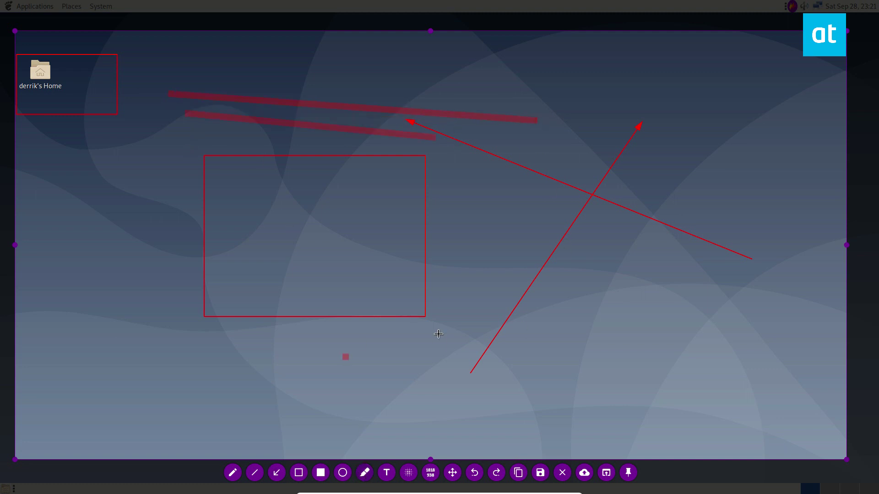
Step: Switch the colour to yellow and draw two crossing yellow marker strokes over the red box
right_click(304, 216)
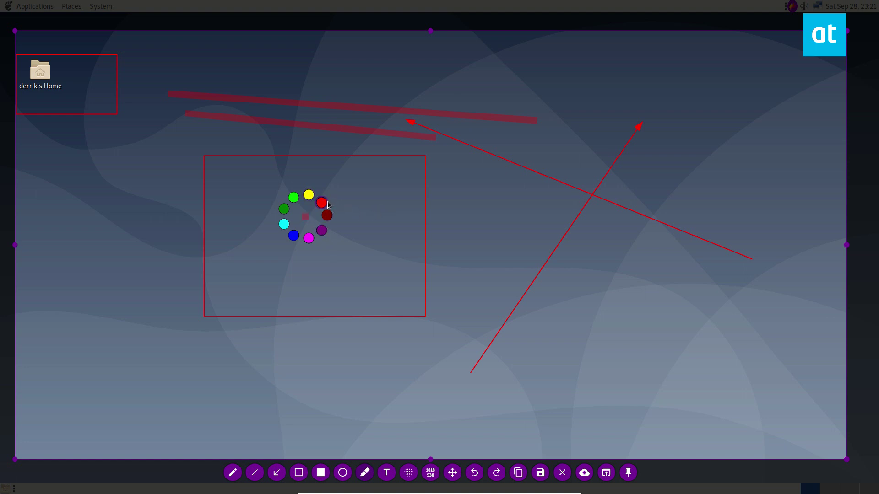
click(308, 195)
drag(281, 127, 411, 236)
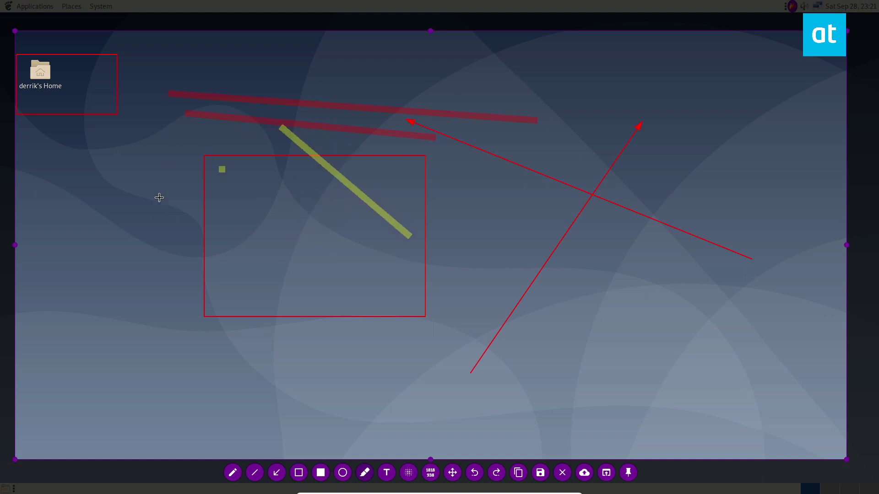
drag(254, 171, 386, 111)
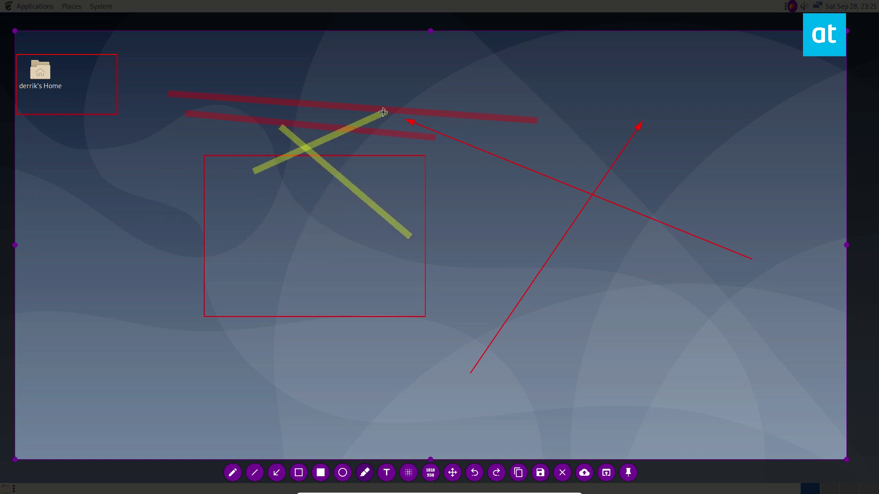
Step: Scribble a yellow pencil loop and a zigzag on the right, then discard the capture
click(232, 473)
mouse_move(183, 336)
mouse_down()
mouse_move(302, 303)
mouse_move(435, 189)
mouse_up()
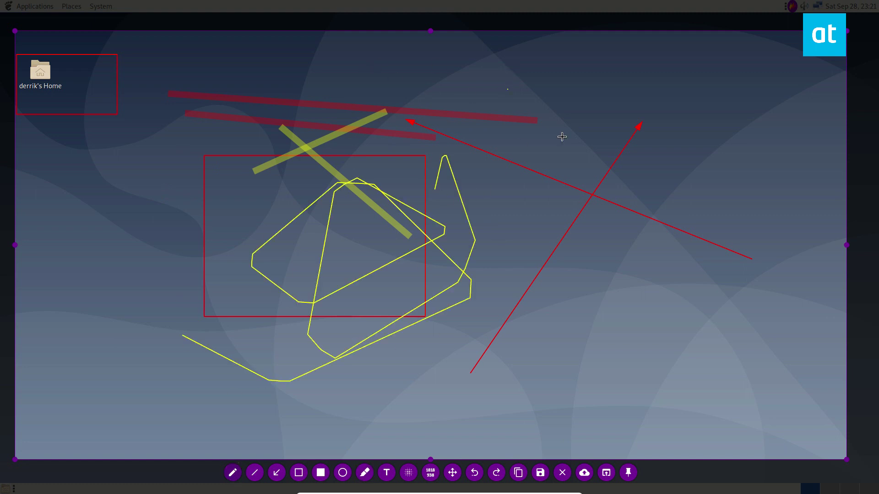
mouse_move(584, 174)
mouse_down()
mouse_move(687, 118)
mouse_move(828, 153)
mouse_up()
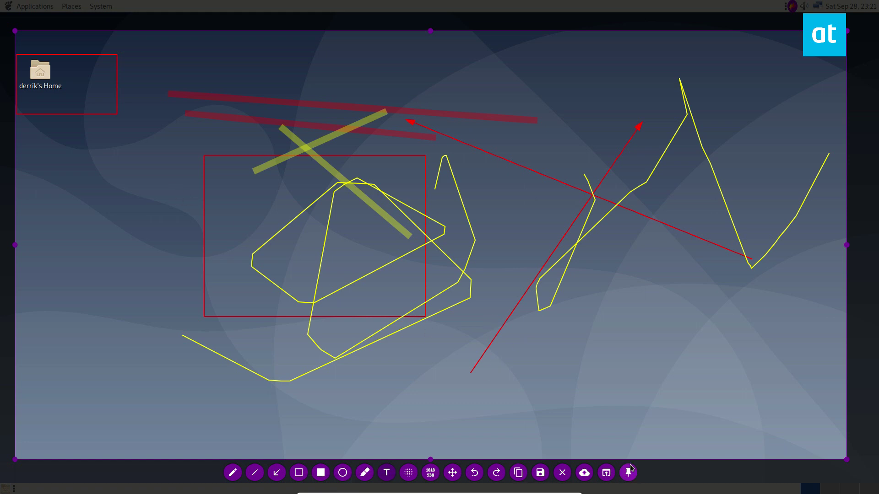
click(565, 473)
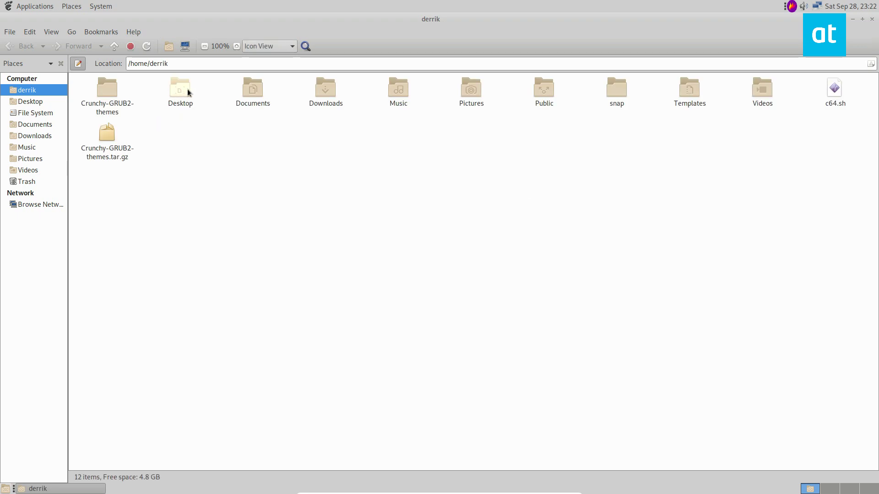
Step: Capture the upper part of the Caja home window and draw a yellow arrow to the Desktop folder
click(793, 7)
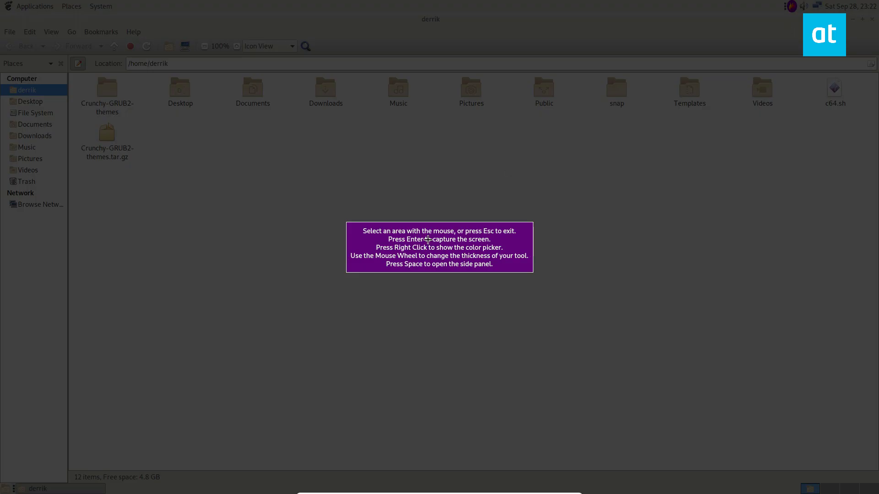
drag(239, 46, 870, 359)
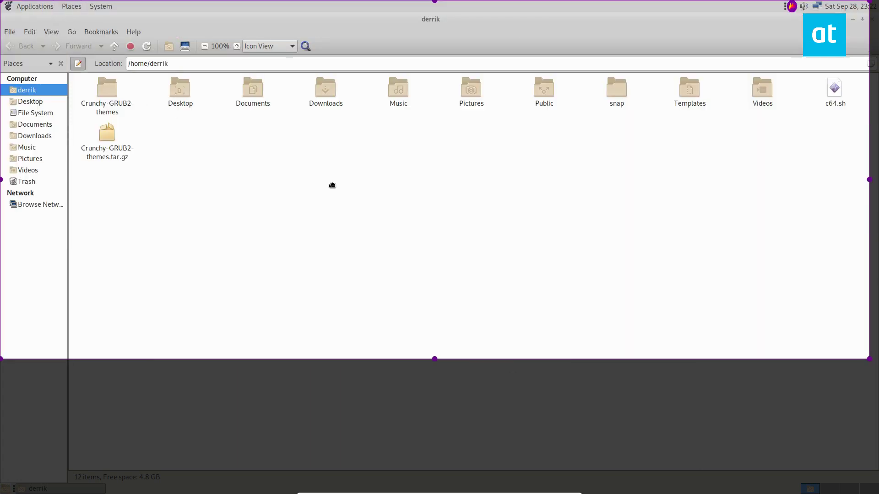
click(281, 372)
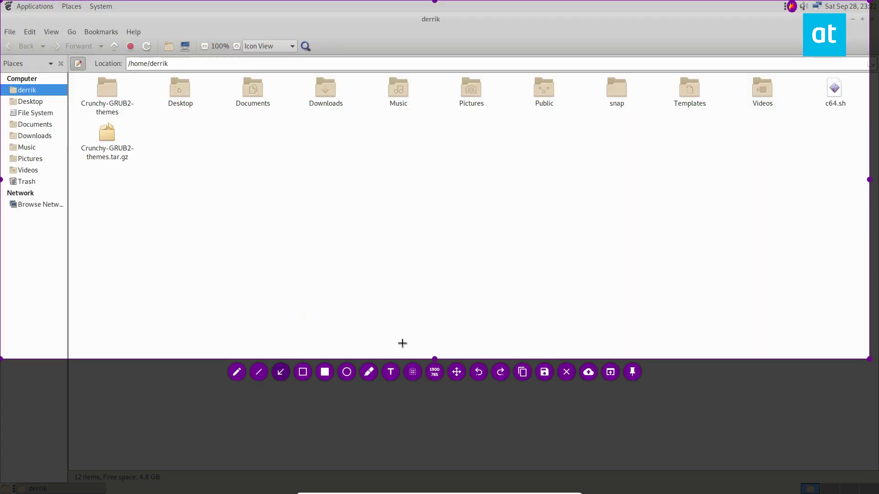
drag(396, 328, 190, 109)
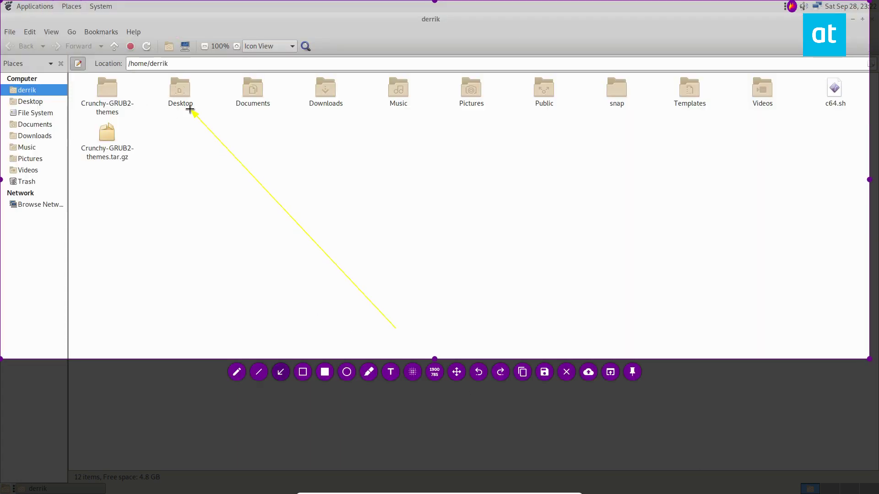
right_click(337, 161)
Step: Draw a red arrow to the Desktop folder and a red ellipse in the empty area
mouse_move(160, 271)
mouse_down()
mouse_move(168, 138)
mouse_move(180, 110)
mouse_up()
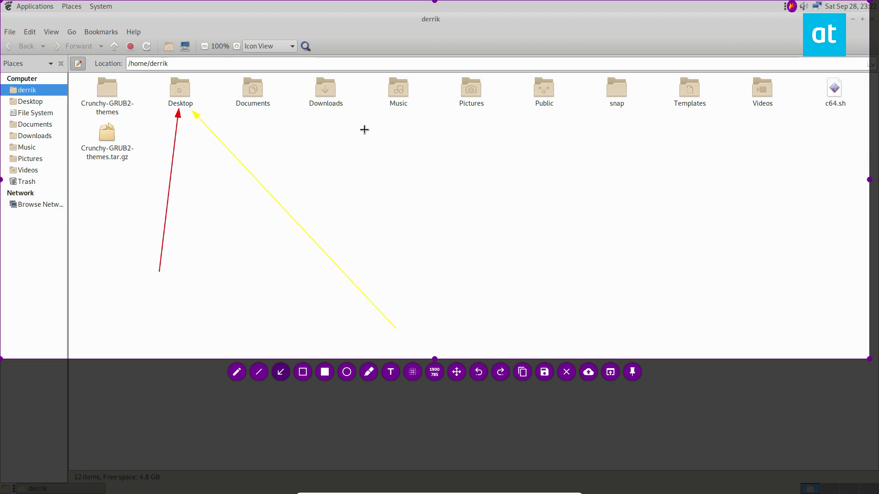
click(347, 372)
drag(383, 165, 591, 263)
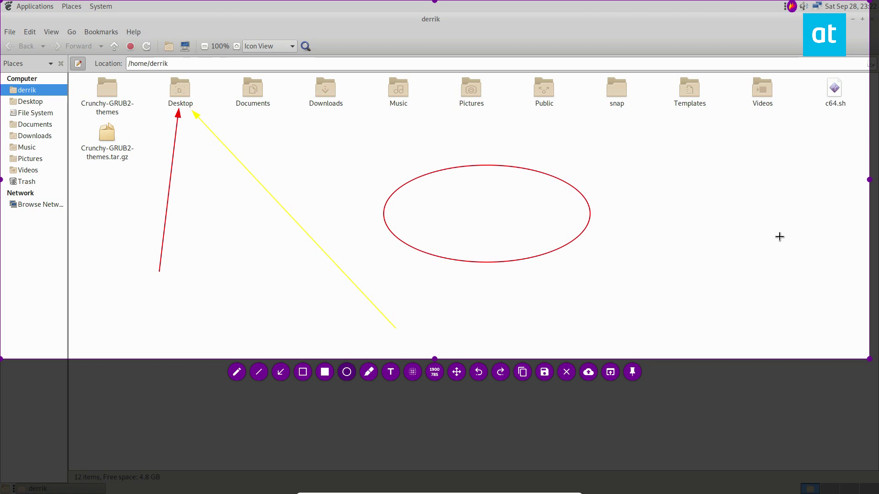